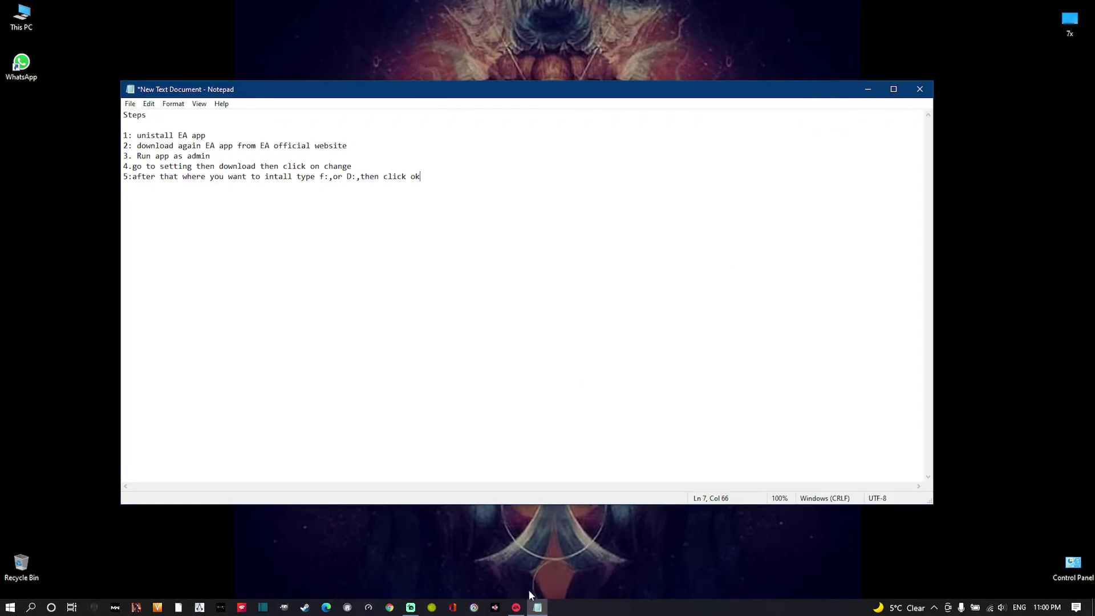
Bring up the EA app and open the Select Folder dialog for the download install location.
mouse_move(522, 612)
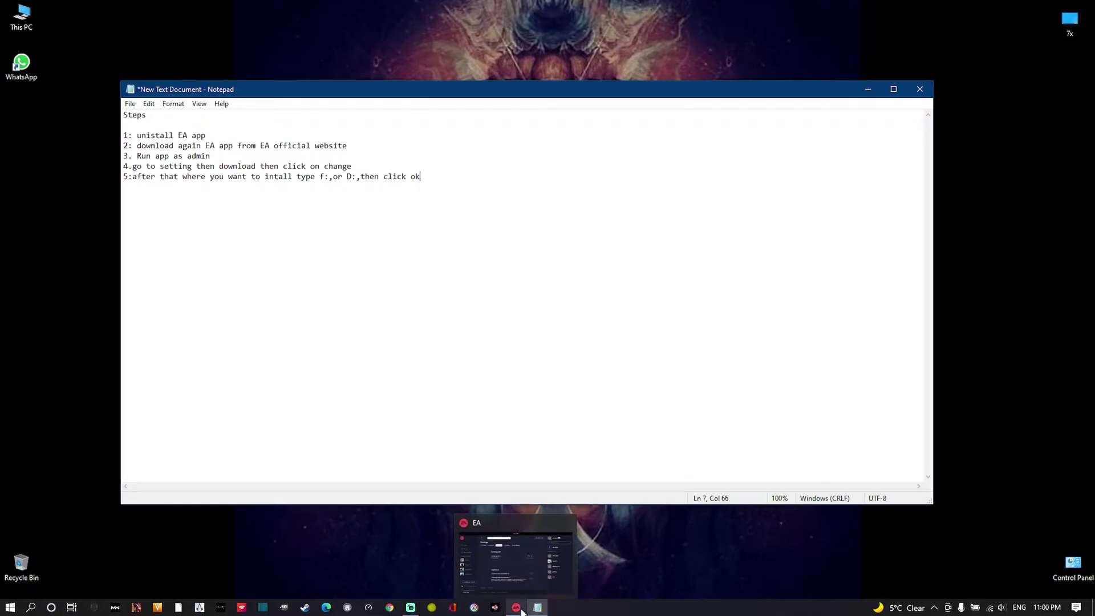
left_click(509, 583)
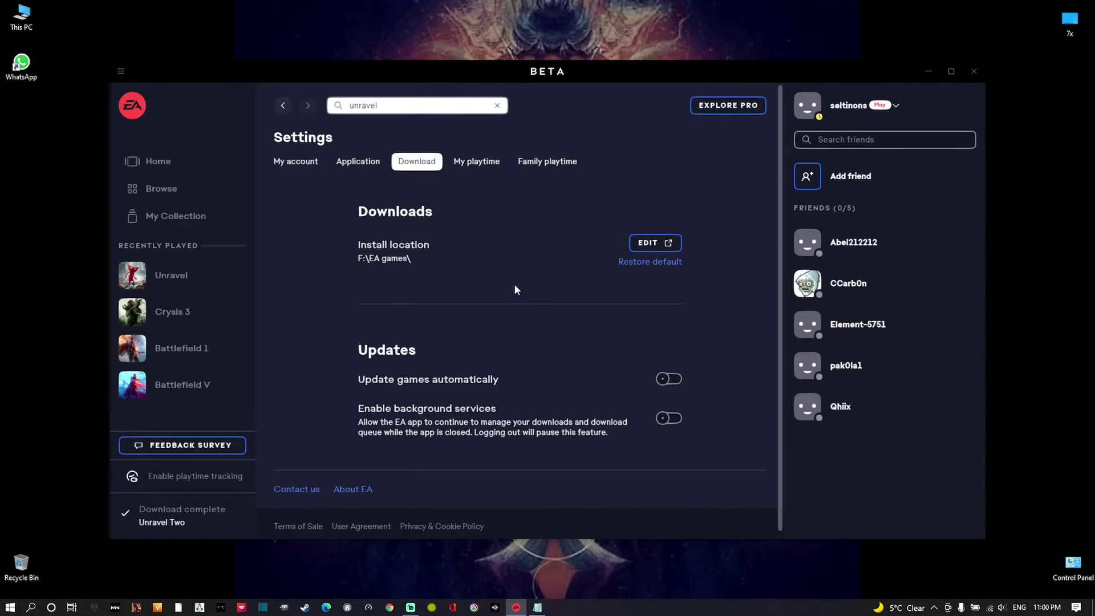
left_click(649, 244)
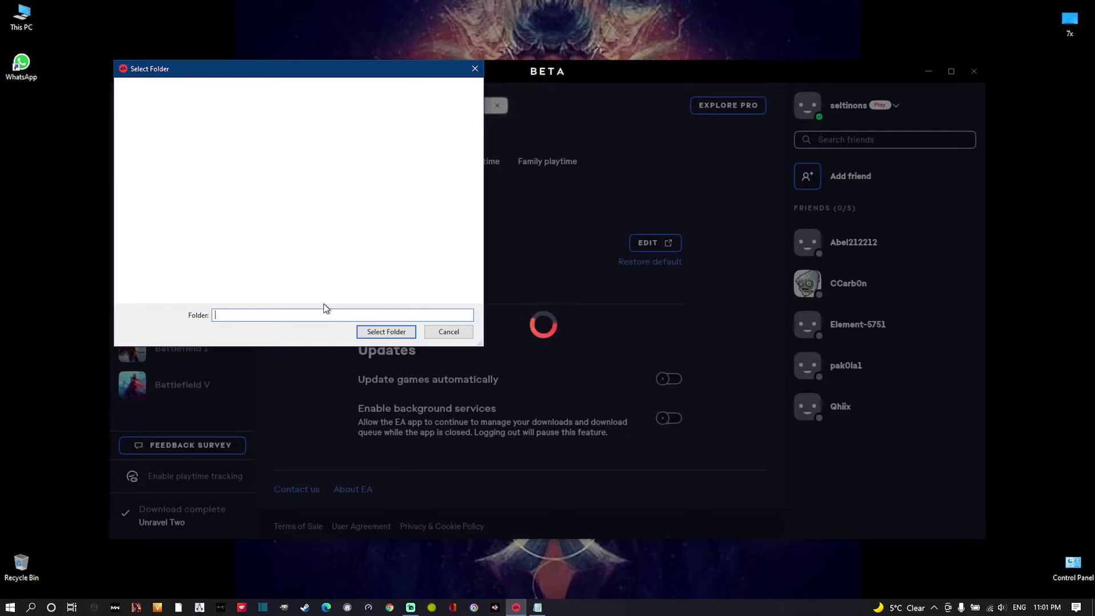
left_click(537, 607)
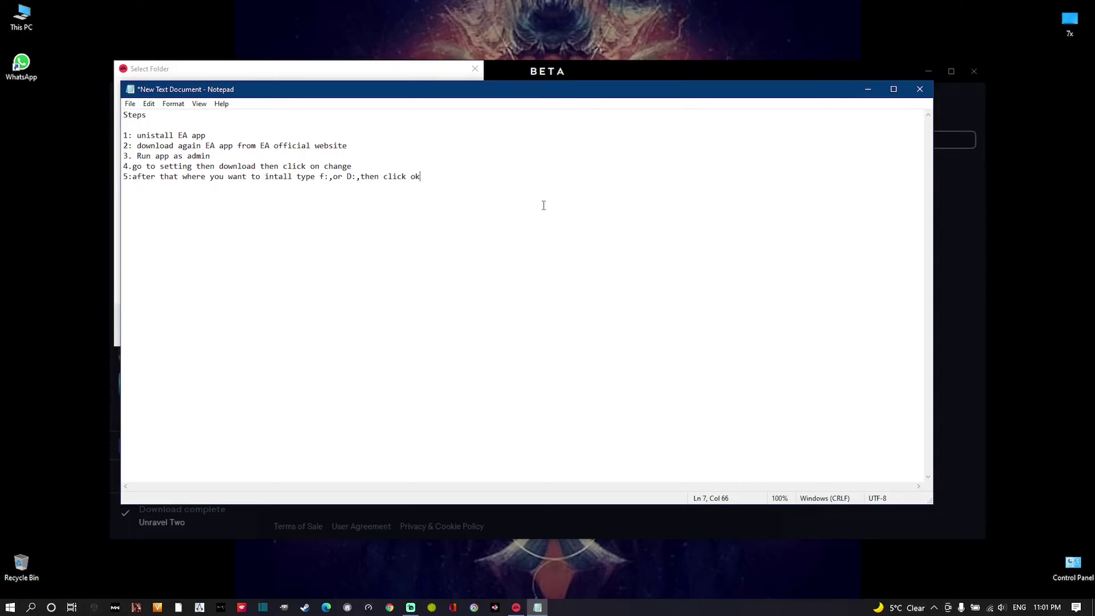
left_click(584, 70)
left_click(474, 70)
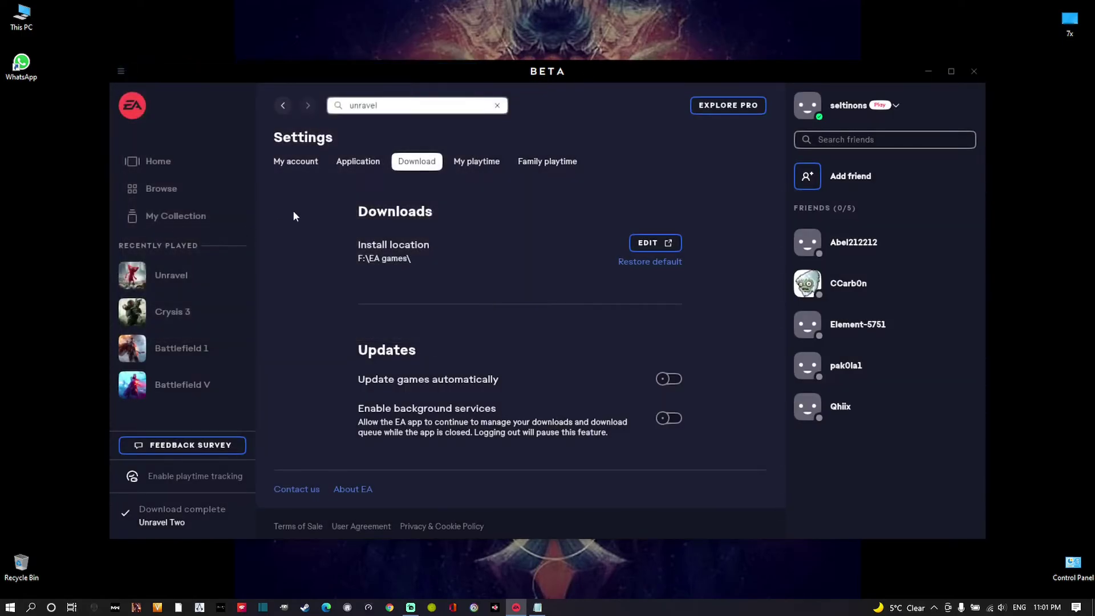
left_click(121, 71)
left_click(130, 137)
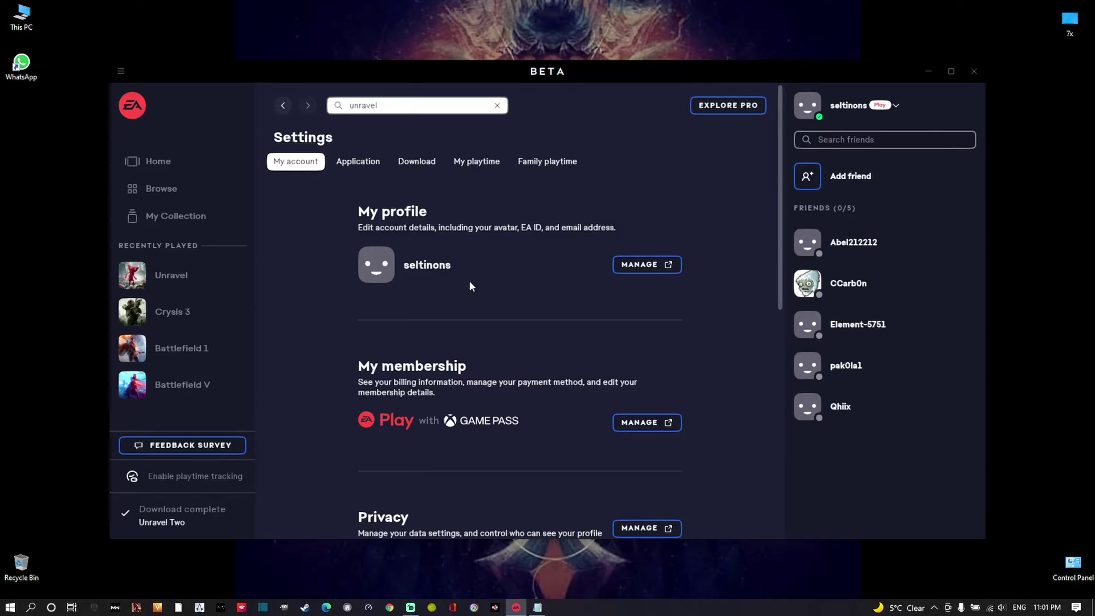
left_click(416, 165)
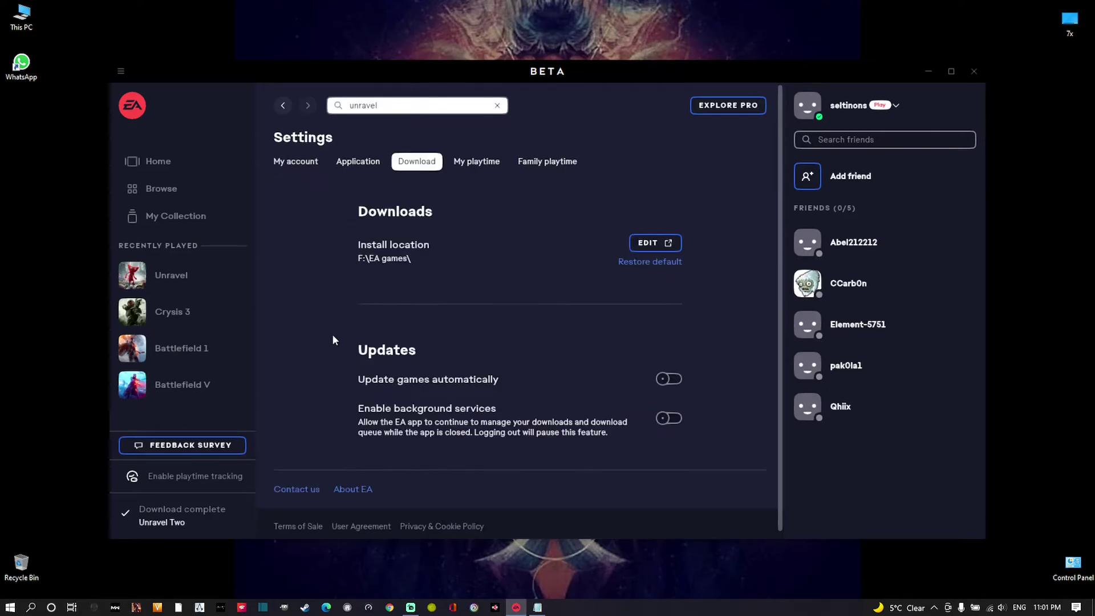
left_click(651, 251)
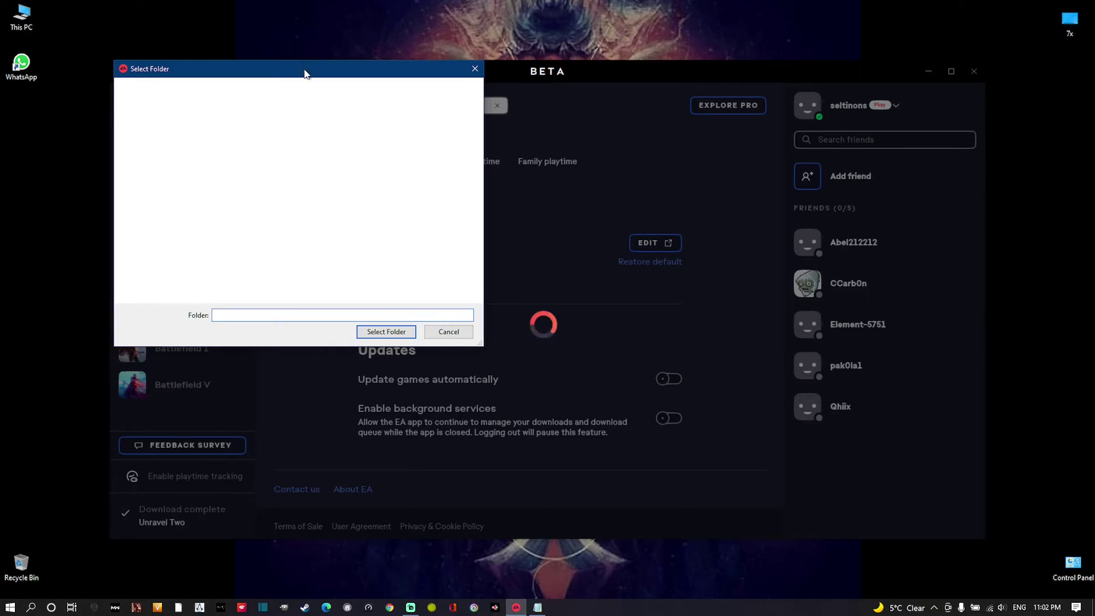
Drag the Select Folder dialog aside to reveal the current install location F:\EA games\.
mouse_move(306, 73)
left_mouse_down()
mouse_move(723, 166)
mouse_move(804, 161)
mouse_move(670, 107)
mouse_move(606, 106)
left_mouse_up()
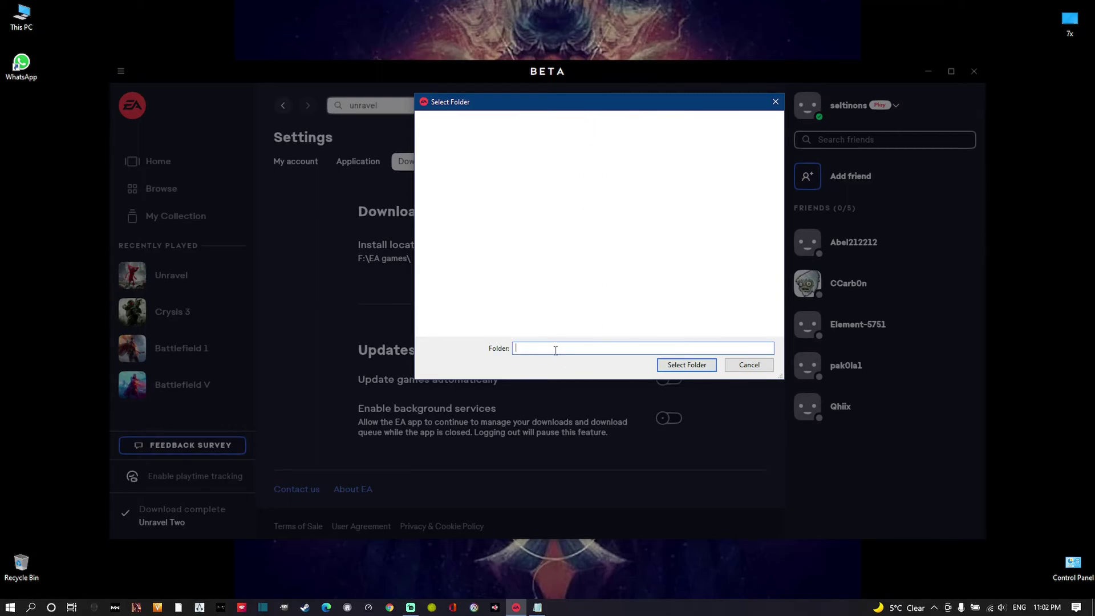
Choose Drive D (D:) in the folder dialog and confirm it as the install location.
type("D:")
left_click(665, 365)
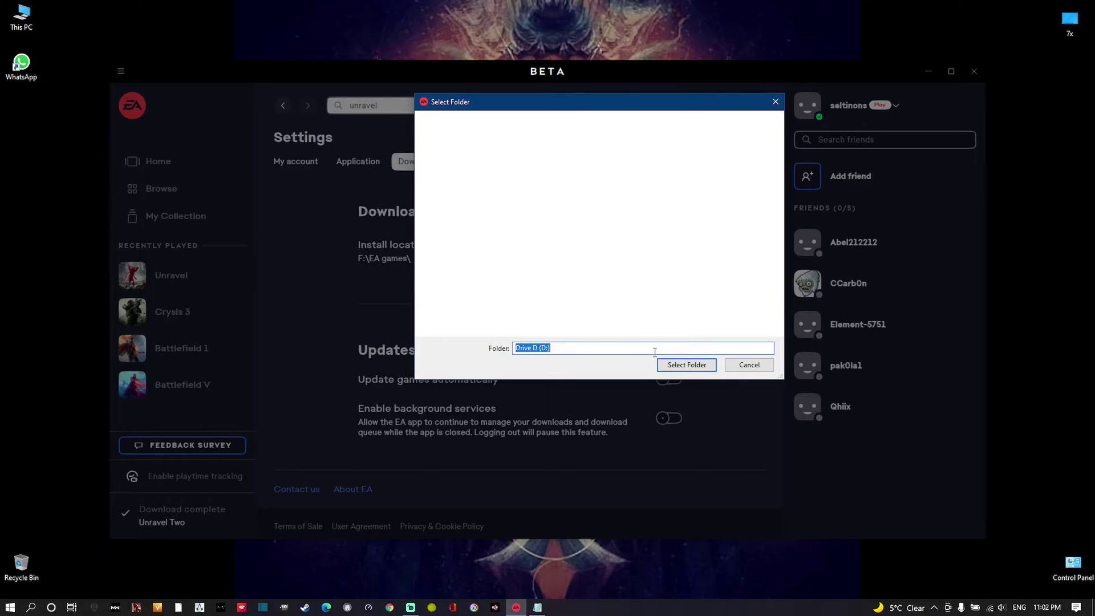
left_click(621, 352)
left_click(692, 369)
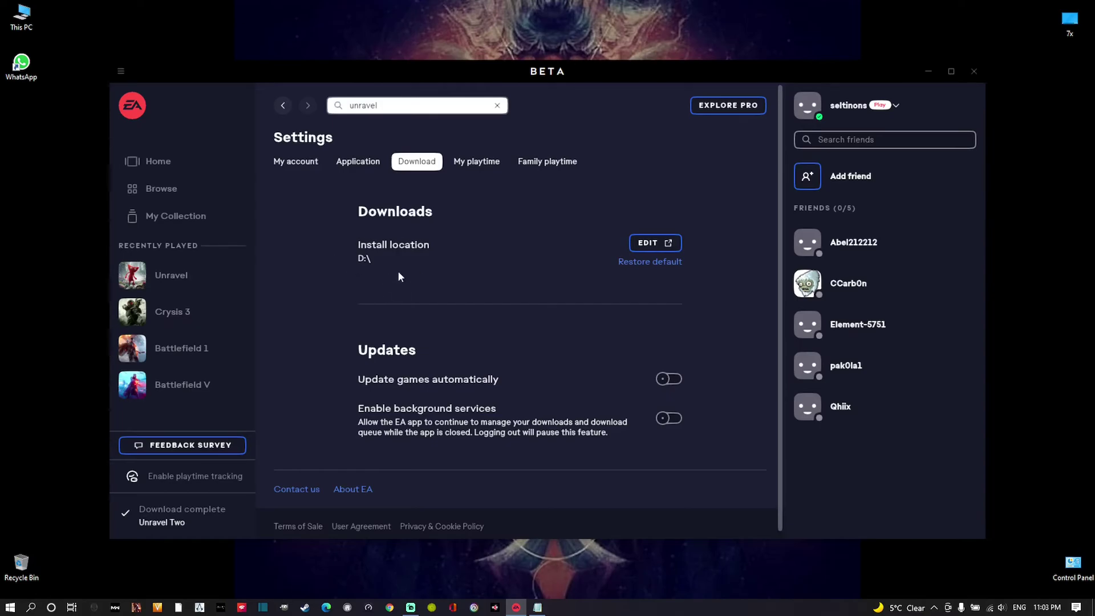
Reopen the folder chooser, enter F:\EA games and confirm it as the install location.
left_click(641, 245)
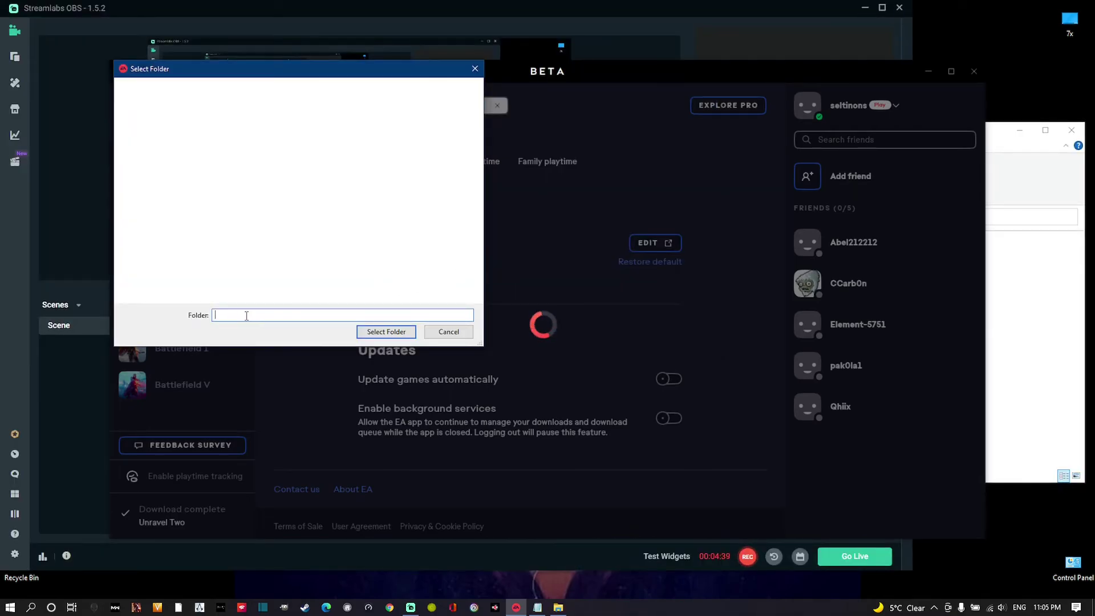
type("F:")
type("\\Ea")
key("BackSpace")
type("A games")
left_click(368, 332)
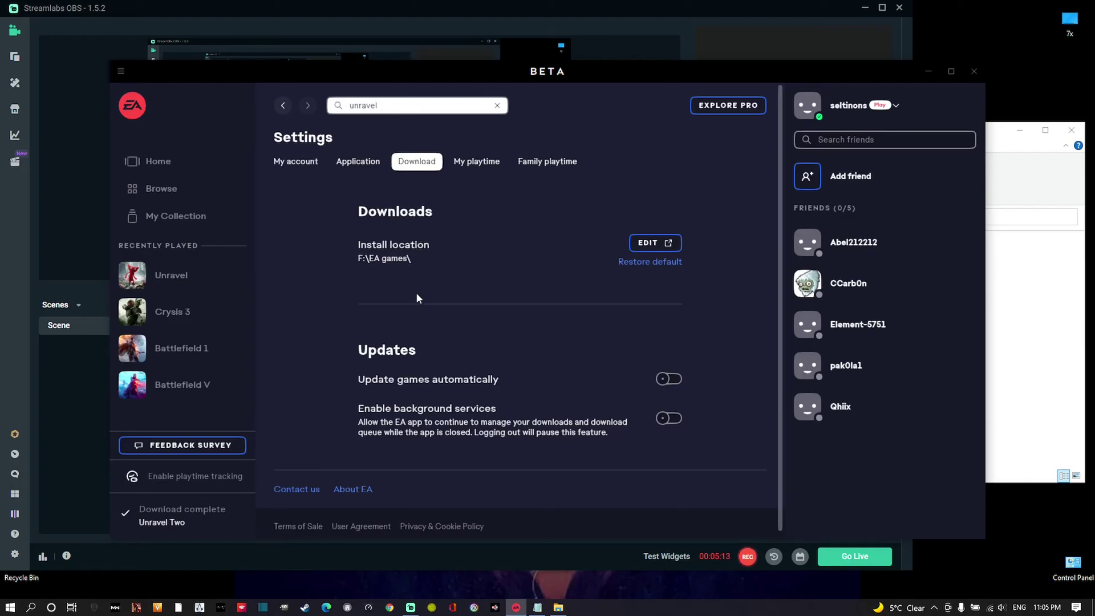
left_click(656, 244)
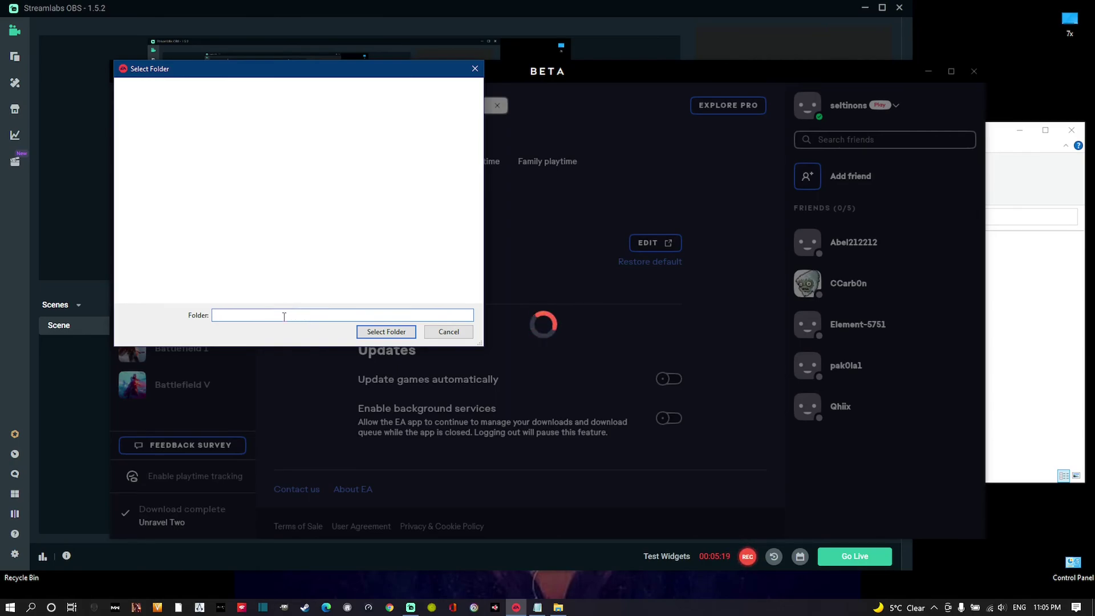
type("f:")
type("\\ER")
key("BackSpace")
type("A game")
type("s")
left_click(393, 334)
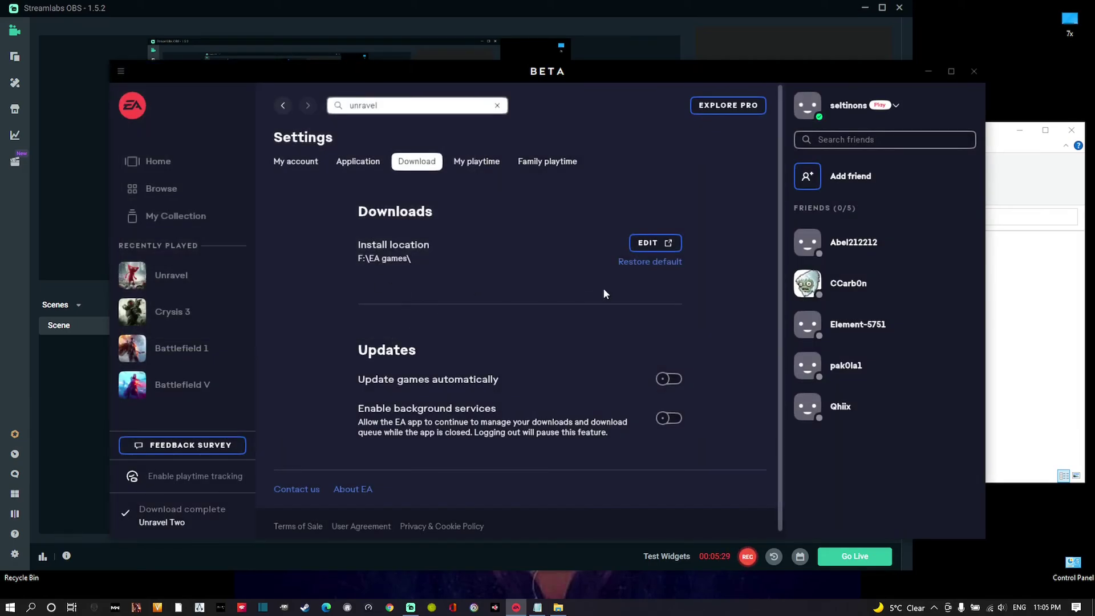